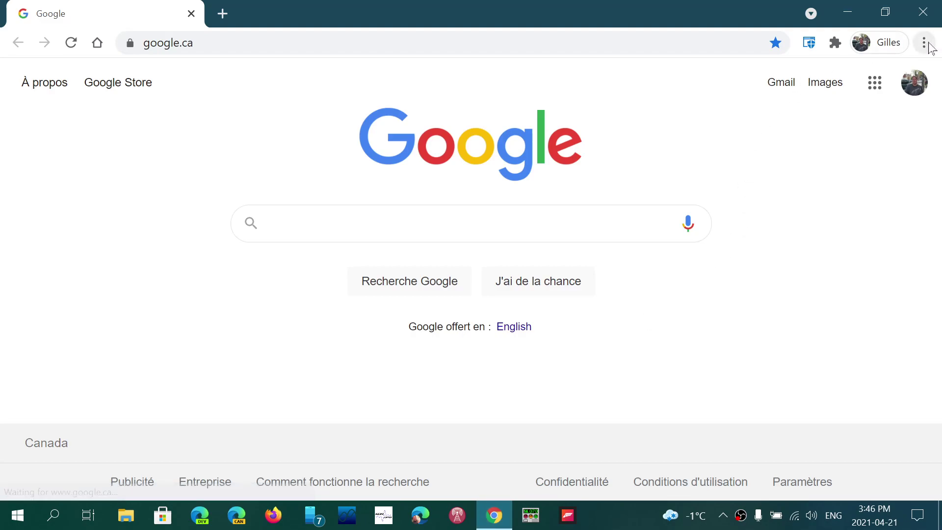
Step: Go to Settings > Advanced > Languages from the Chrome menu to view spell check options
{"action": "left_click", "coordinate": [924, 42]}
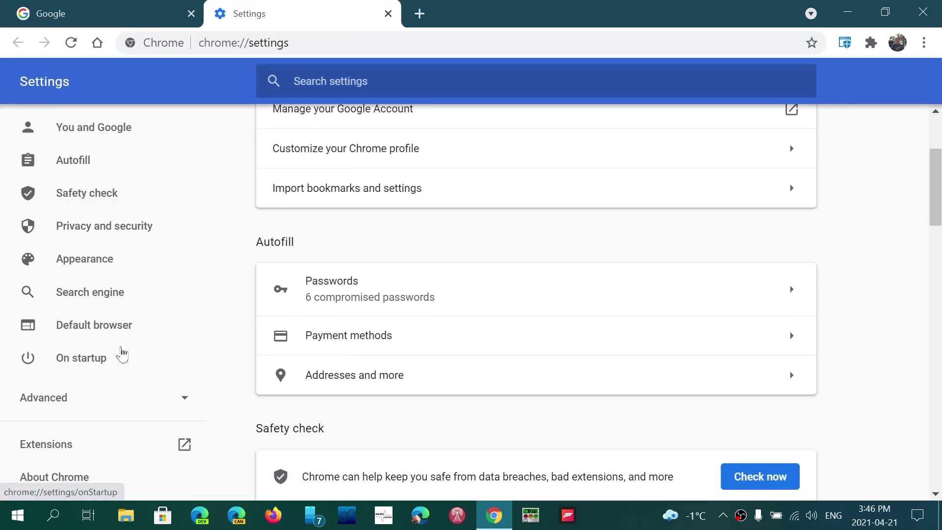
{"action": "left_click", "coordinate": [101, 400]}
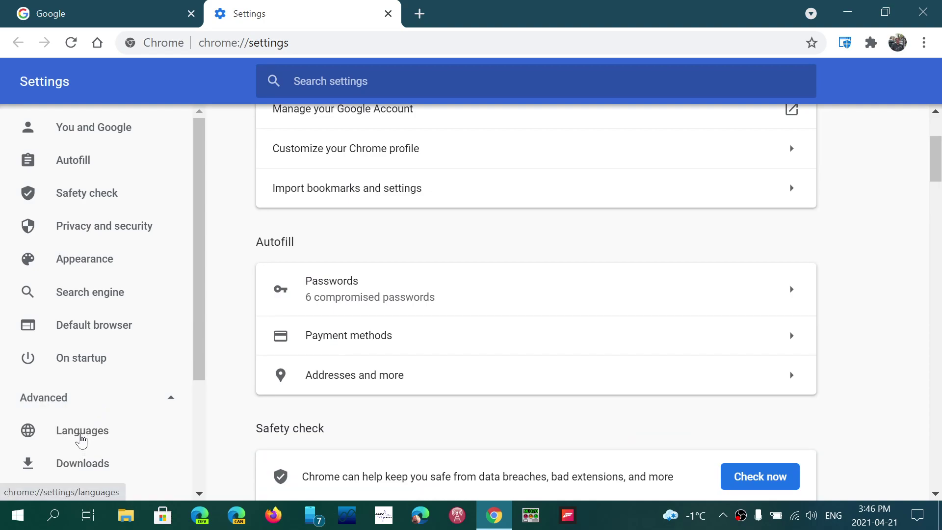
{"action": "left_click", "coordinate": [81, 439]}
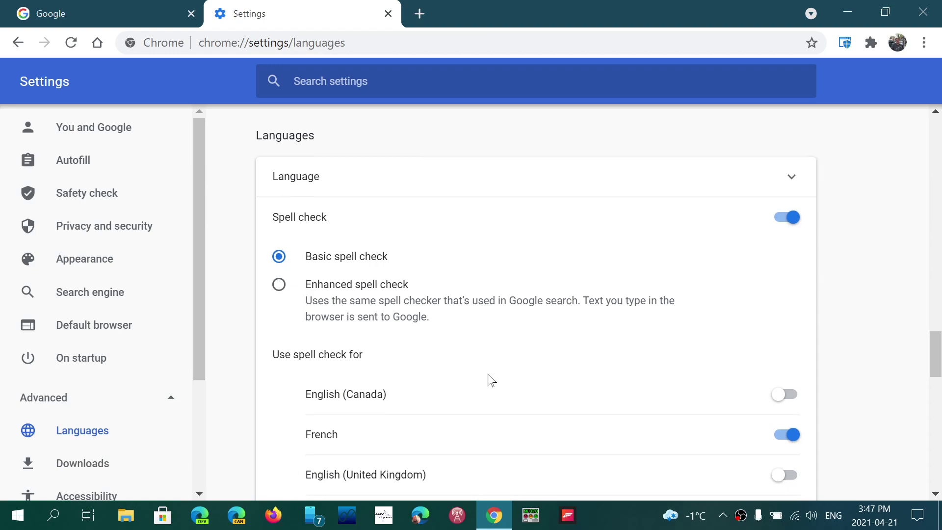
{"action": "scroll", "coordinate": [490, 380], "scroll_direction": "down", "scroll_amount": 2}
{"action": "scroll", "coordinate": [489, 381], "scroll_direction": "down", "scroll_amount": 1}
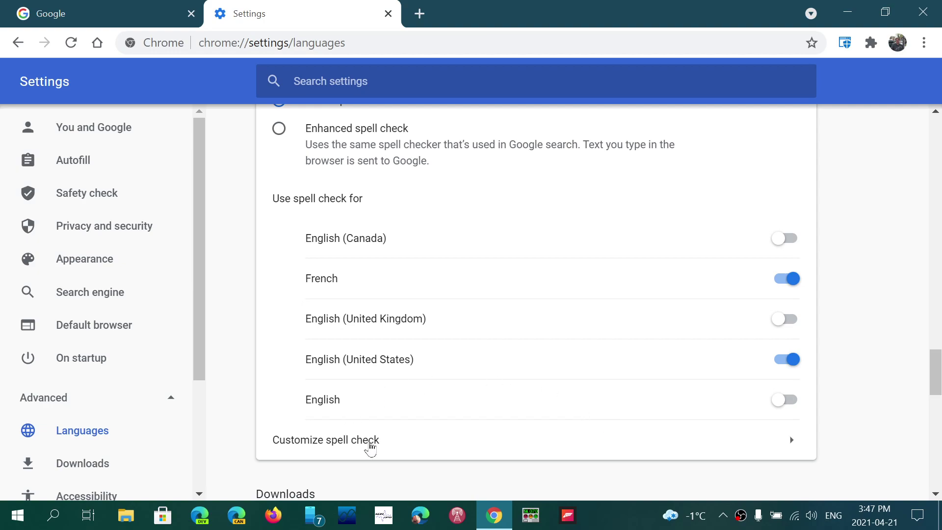
{"action": "left_click", "coordinate": [373, 443]}
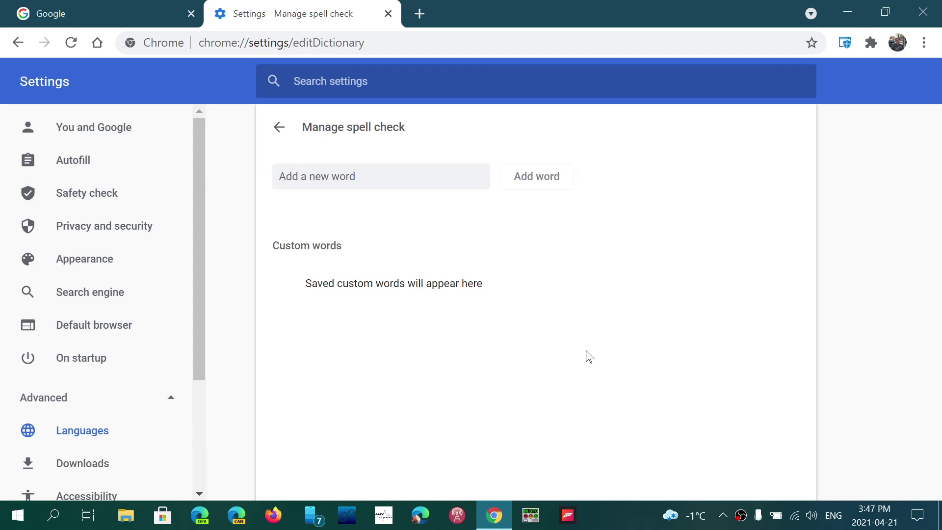
{"action": "left_click", "coordinate": [280, 129]}
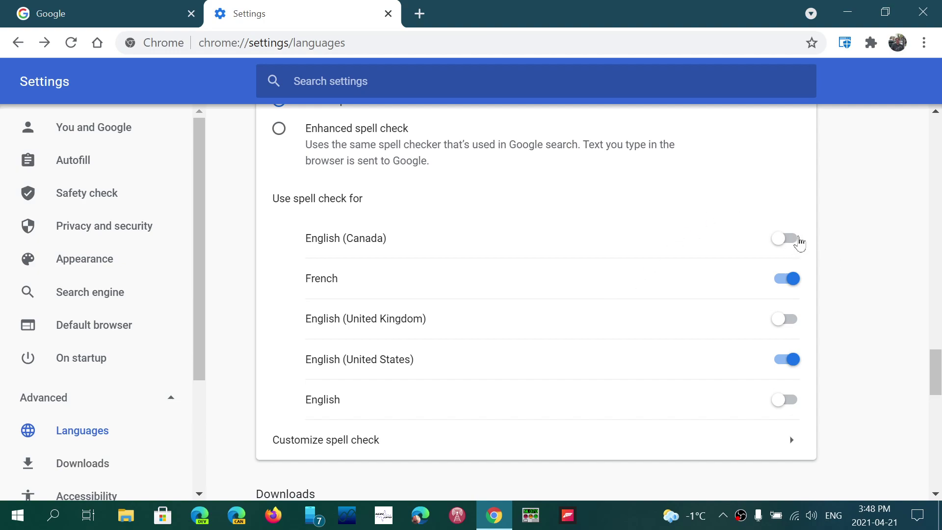
Step: Enable English (Canada) under 'Use spell check for', then switch the Spell check toggle off
{"action": "left_click", "coordinate": [796, 241]}
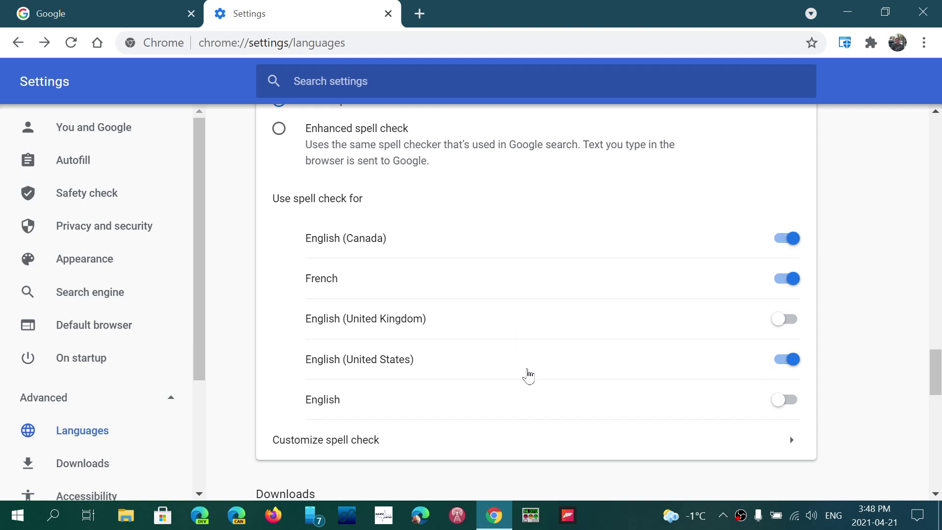
{"action": "scroll", "coordinate": [546, 317], "scroll_direction": "up", "scroll_amount": 3}
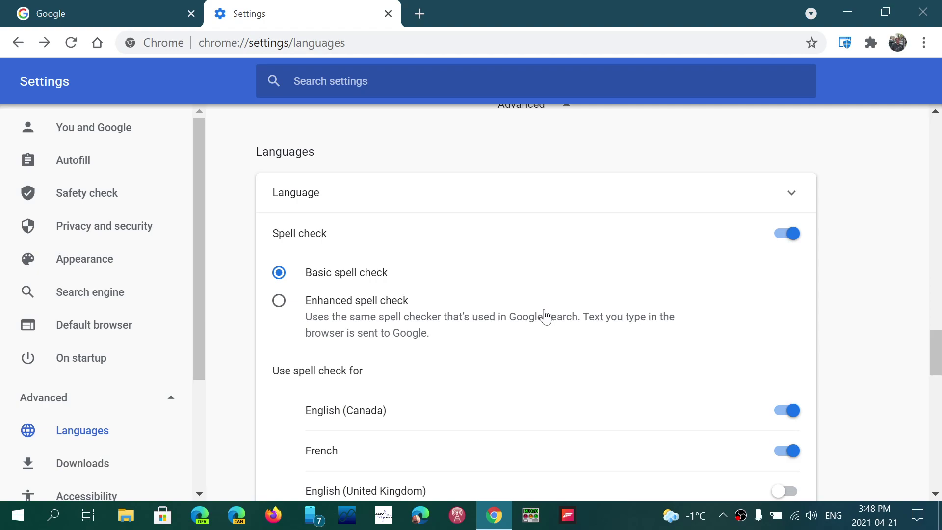
{"action": "left_click", "coordinate": [781, 234]}
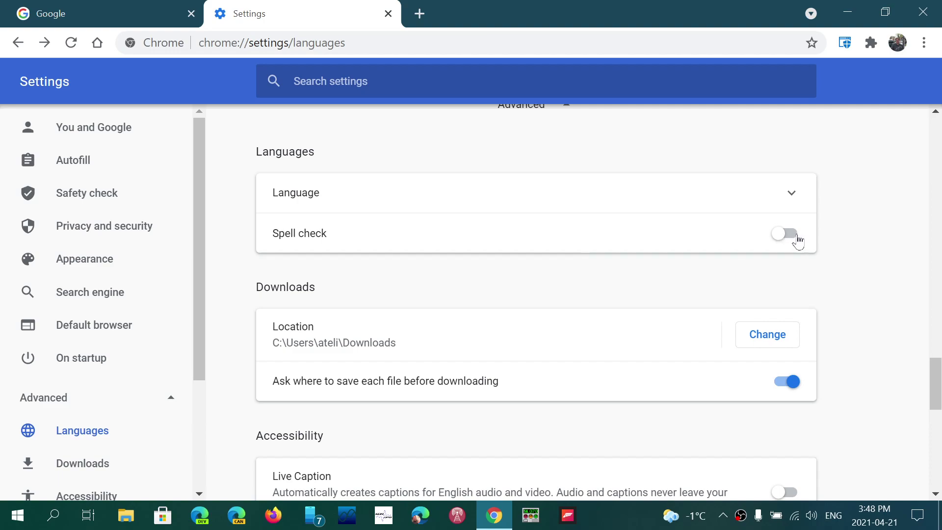
Step: Re-enable Spell check, then return to Languages through Settings > Advanced
{"action": "left_click", "coordinate": [795, 239]}
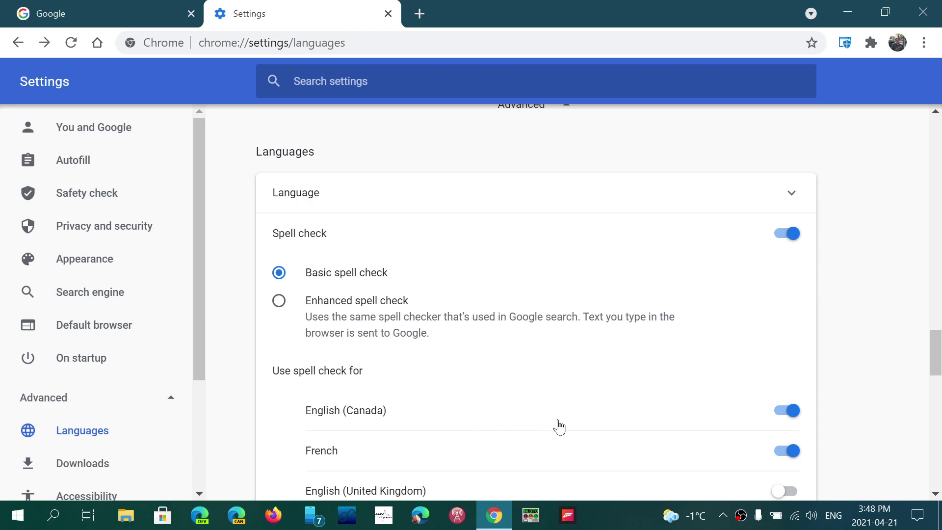
{"action": "left_click", "coordinate": [925, 43]}
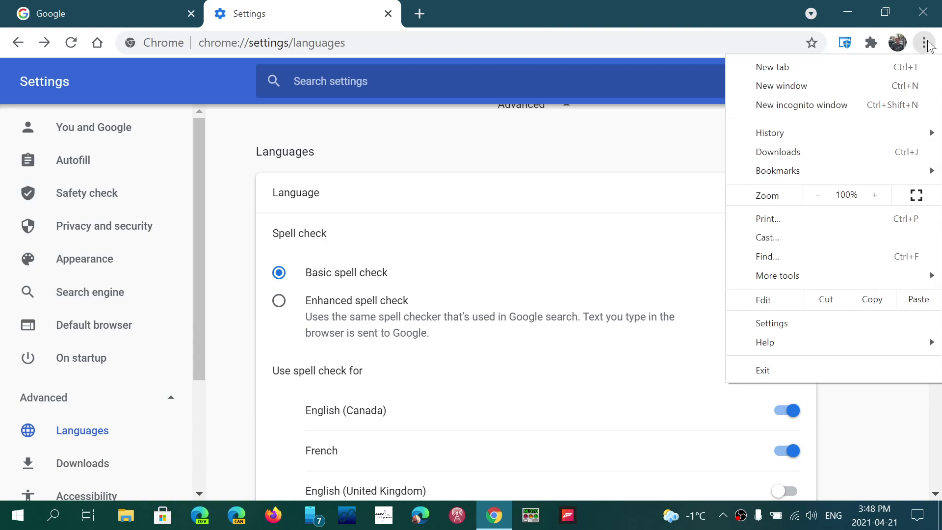
{"action": "left_click", "coordinate": [817, 326]}
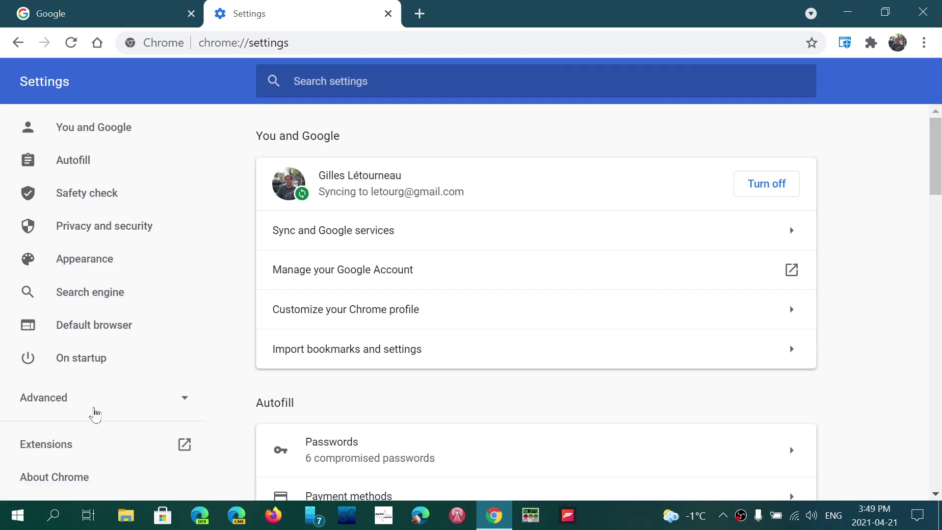
{"action": "left_click", "coordinate": [95, 411]}
{"action": "left_click", "coordinate": [91, 438]}
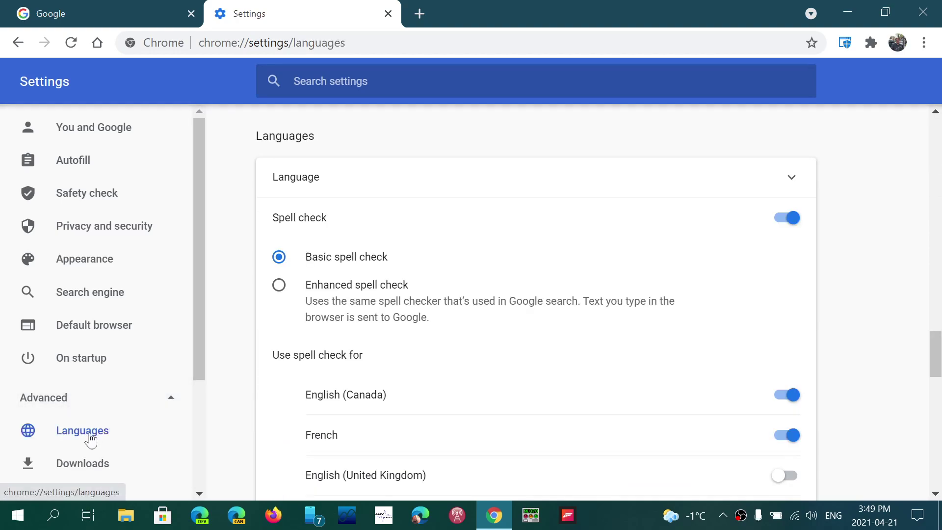
{"action": "scroll", "coordinate": [586, 301], "scroll_direction": "up", "scroll_amount": 2}
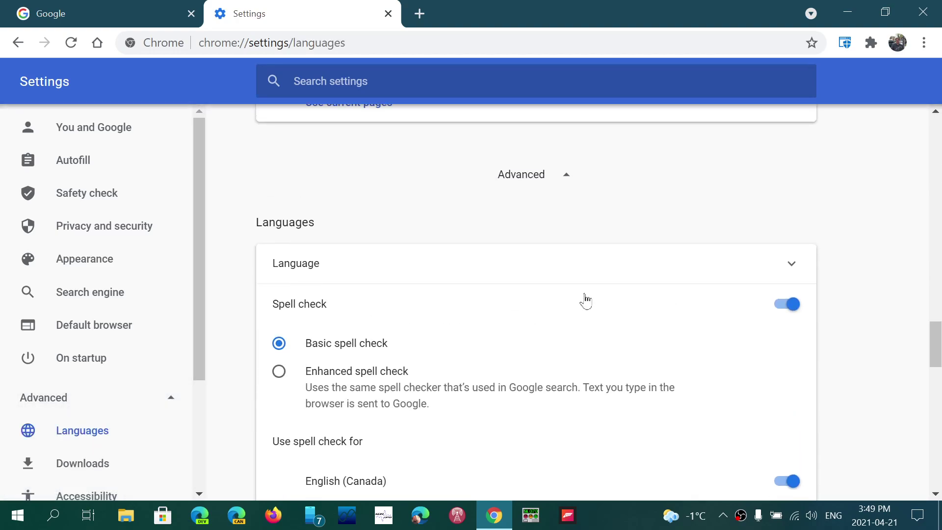
{"action": "scroll", "coordinate": [586, 300], "scroll_direction": "up", "scroll_amount": 1}
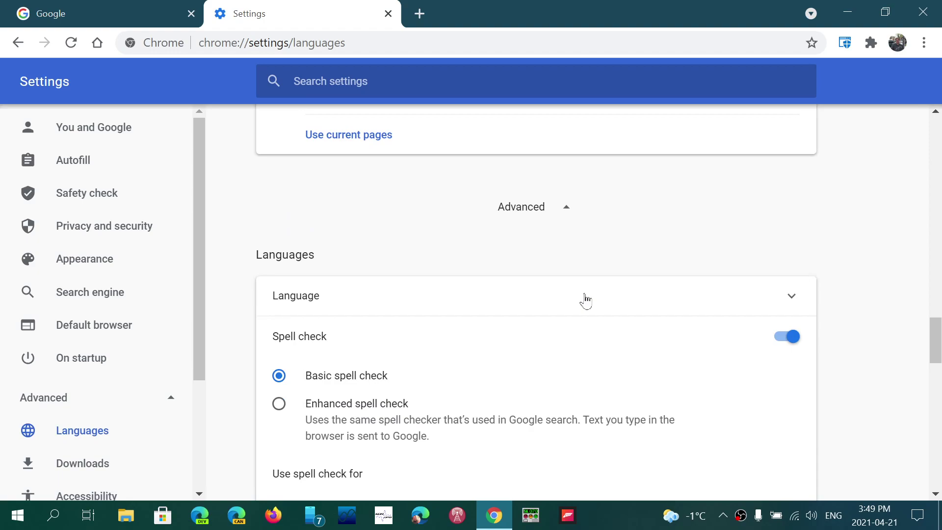